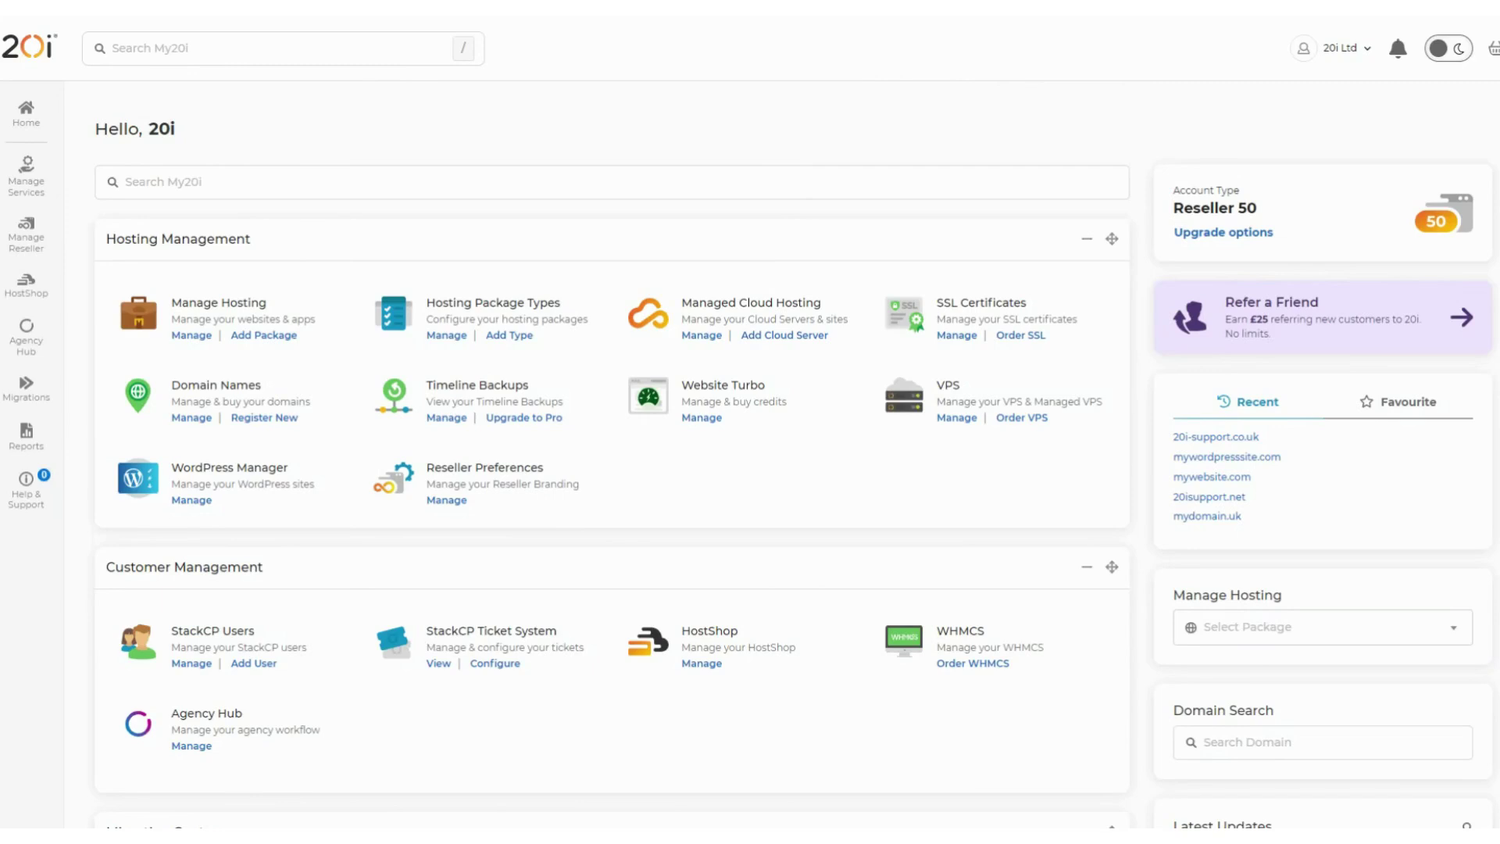
Enable the mydomain.uk hosting package as a WordPress Blueprint.
click(191, 335)
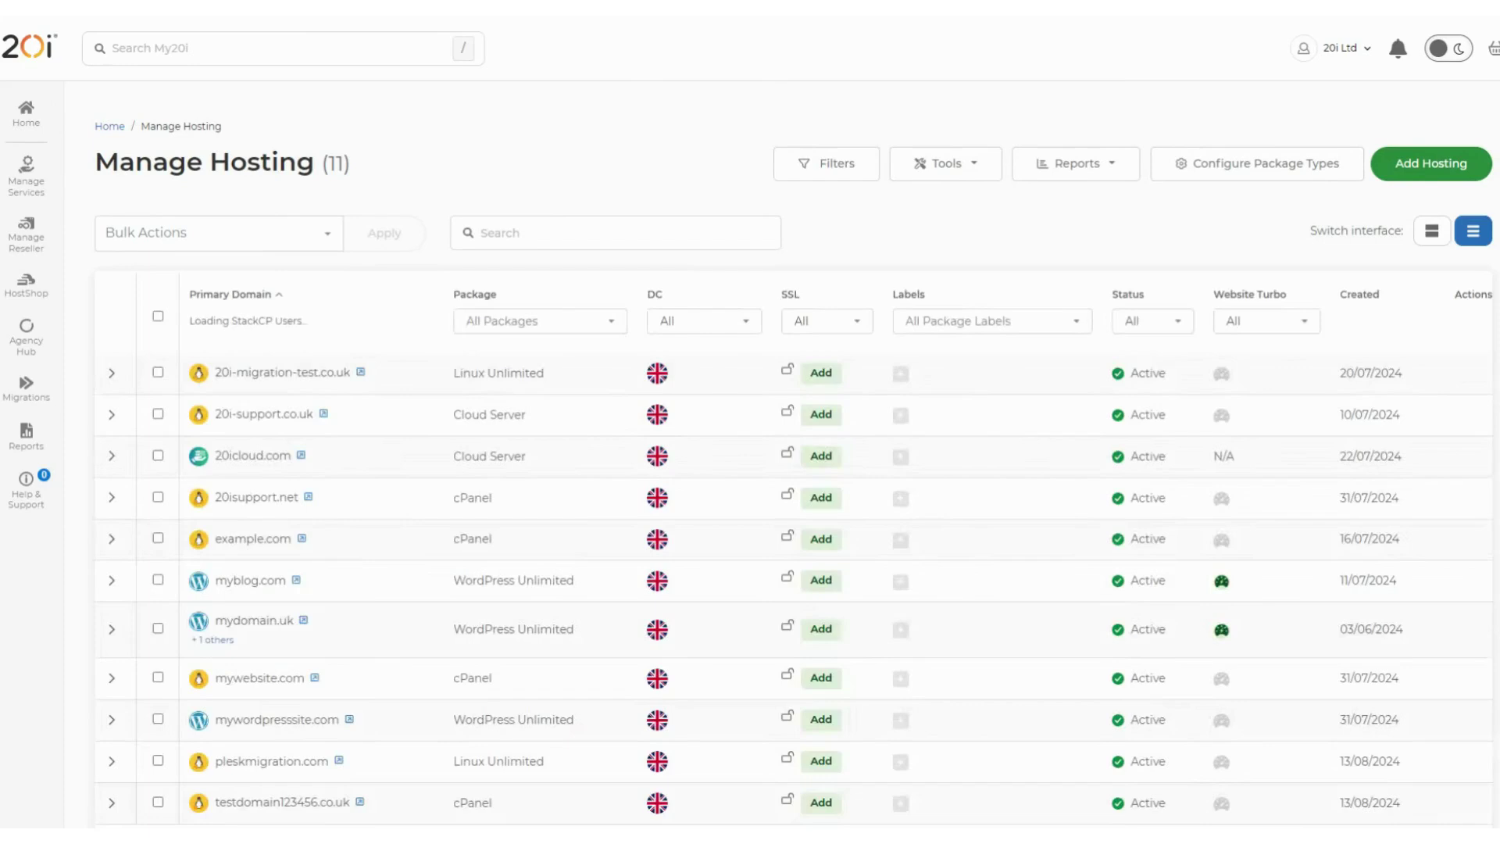
scroll(749, 468, down, 3)
scroll(750, 468, down, 1)
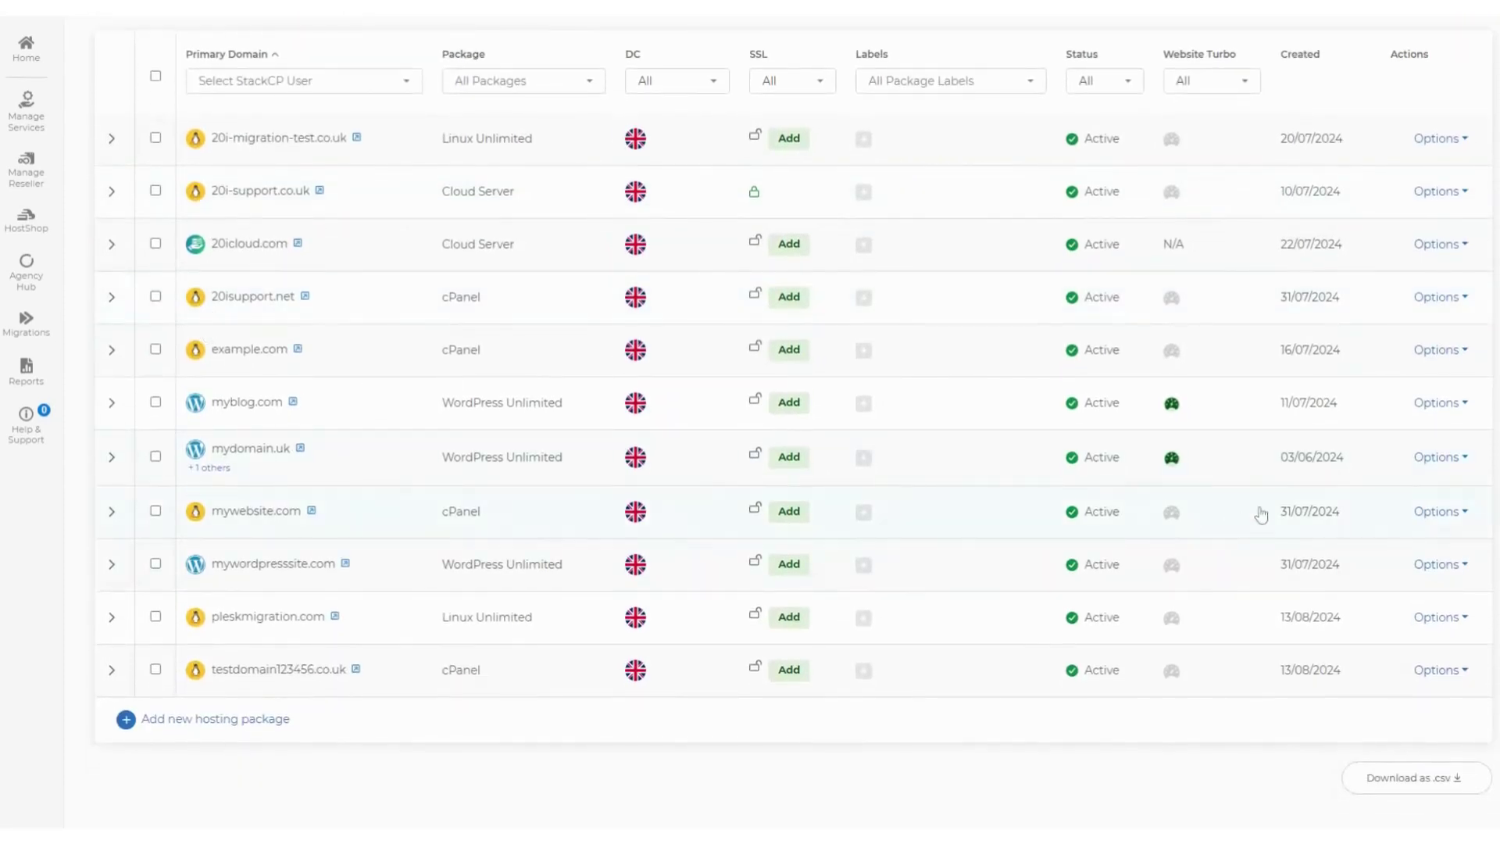
click(1439, 458)
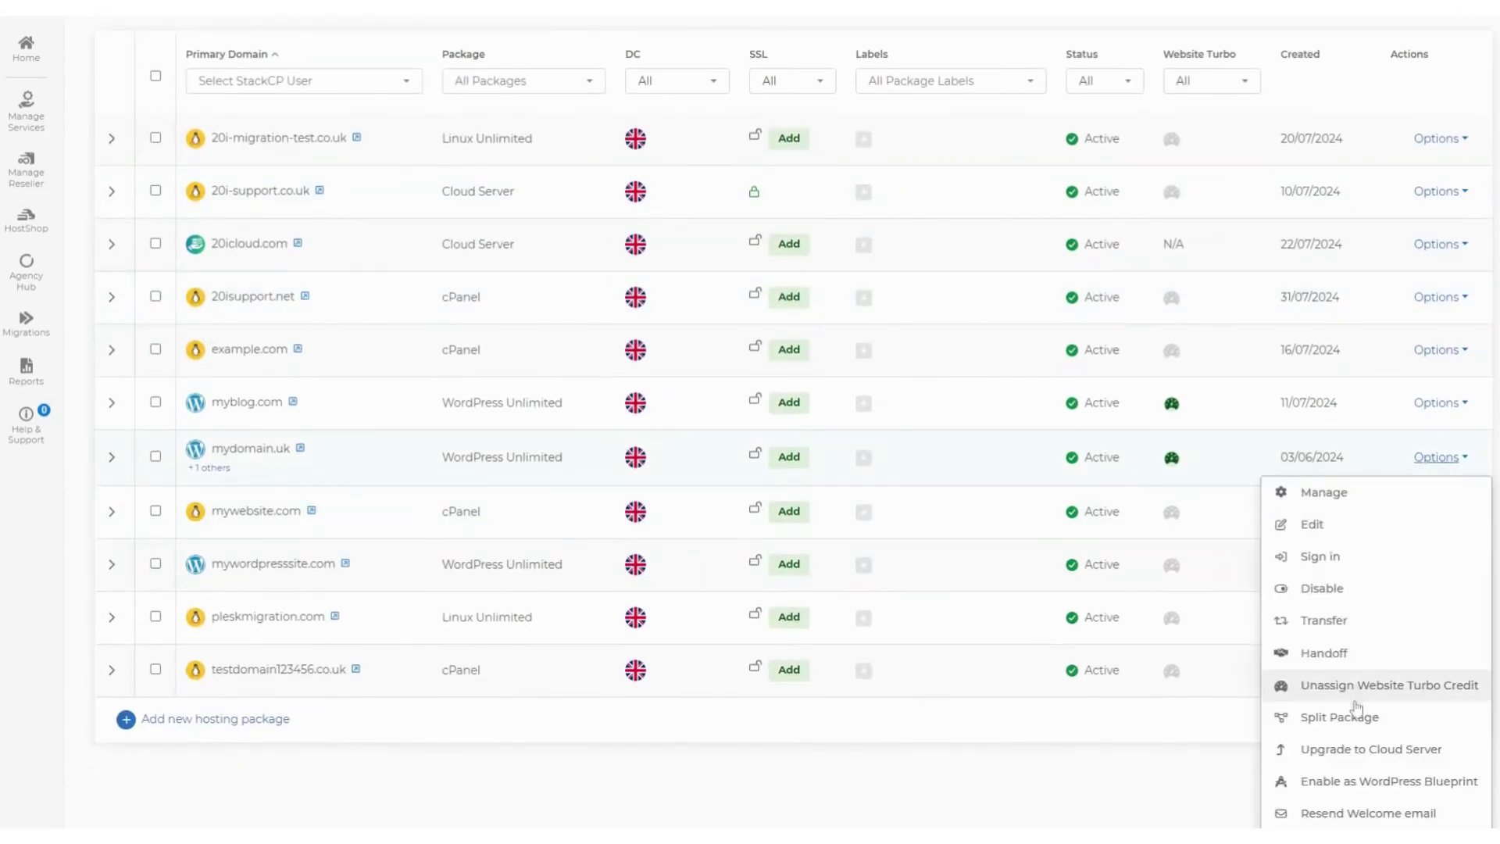
click(1352, 781)
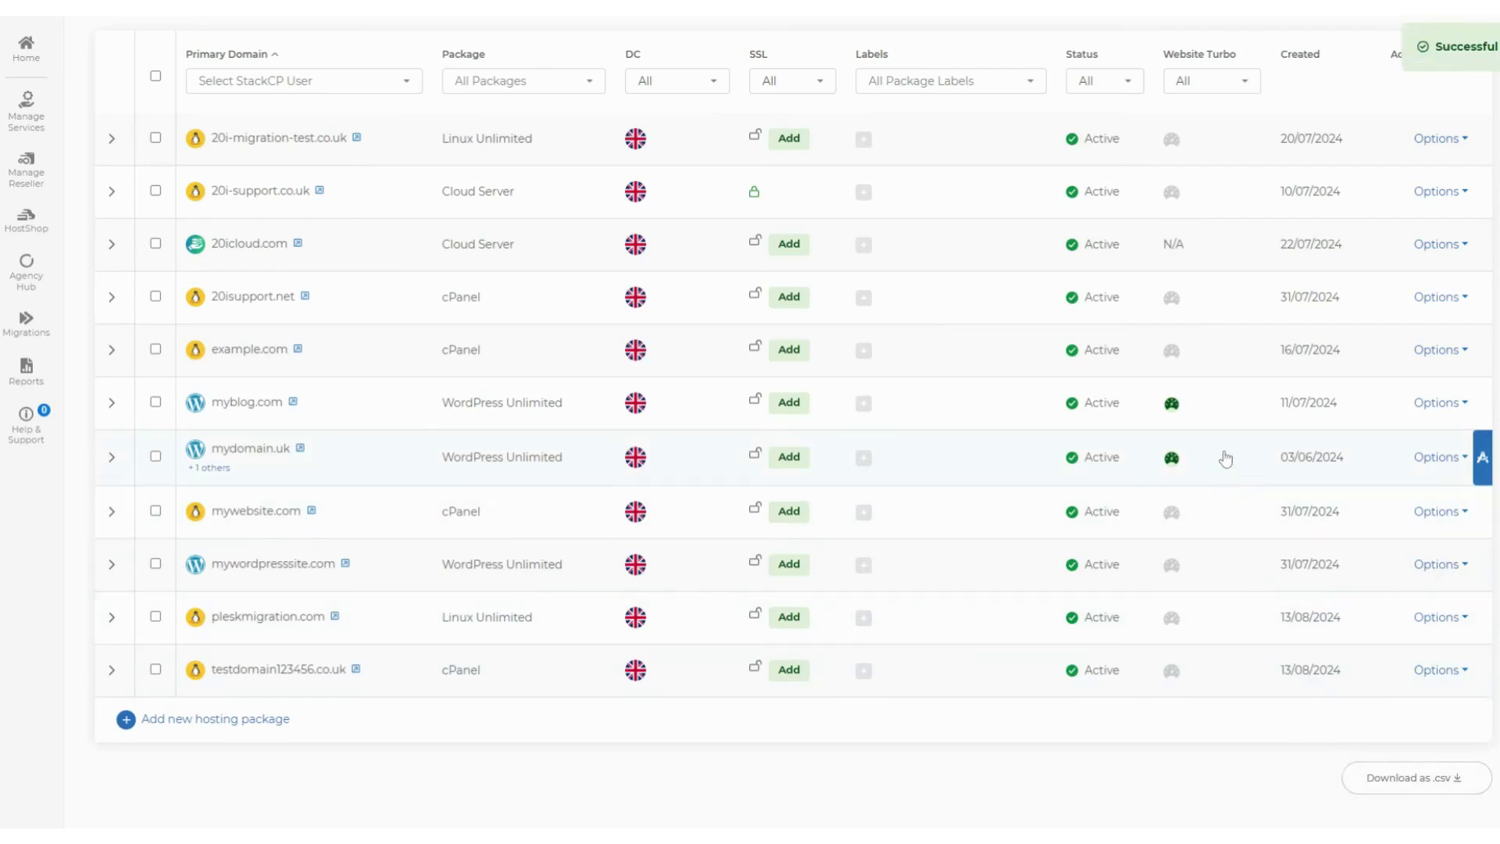
scroll(1226, 458, up, 5)
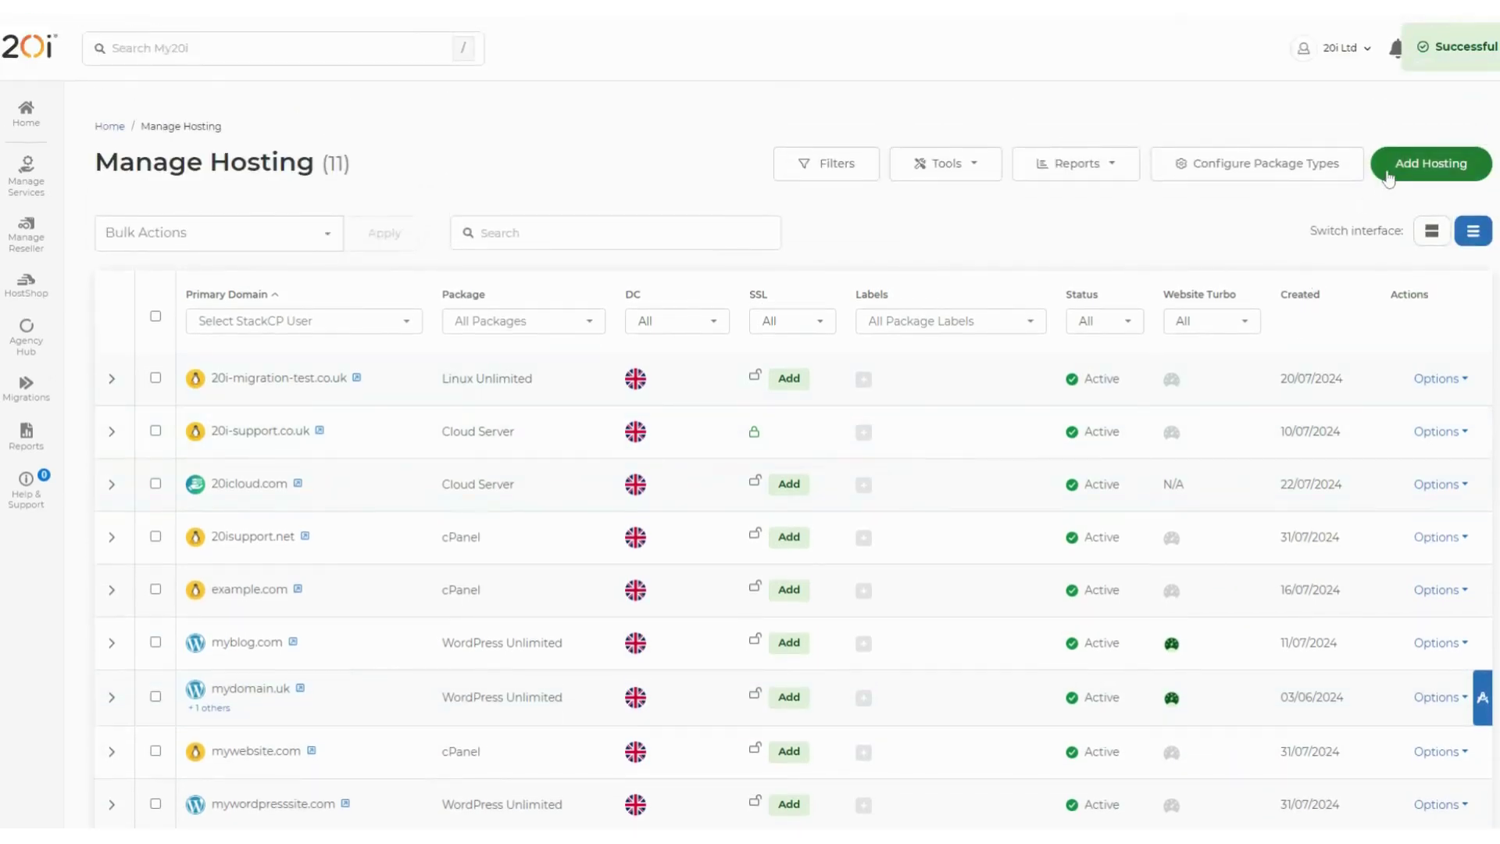
Add a hosting package cloned from the mydomain.uk blueprint, entering a new domain.
click(1404, 172)
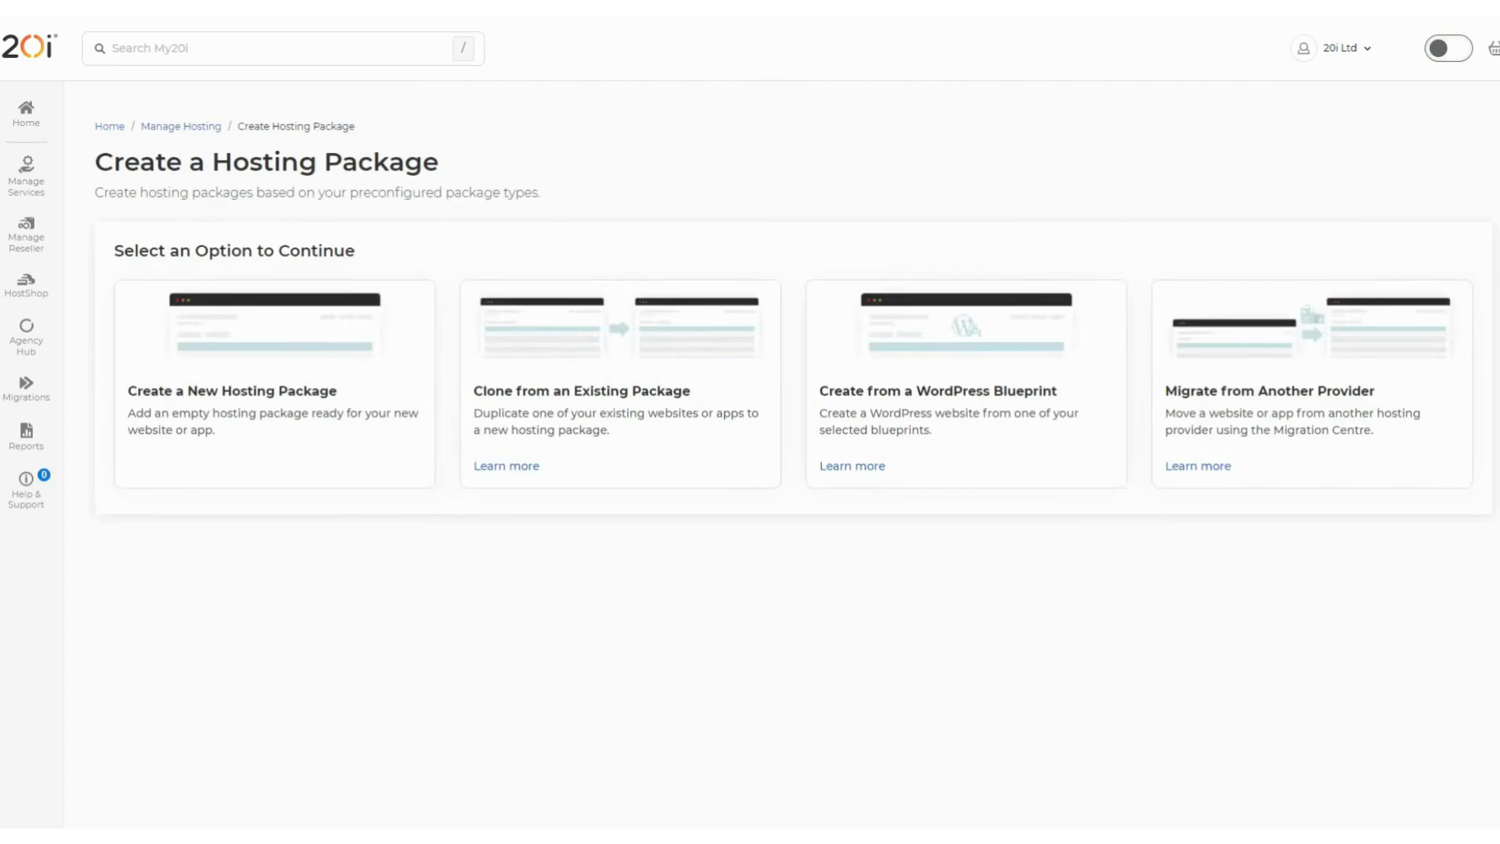
click(935, 360)
scroll(913, 333, down, 5)
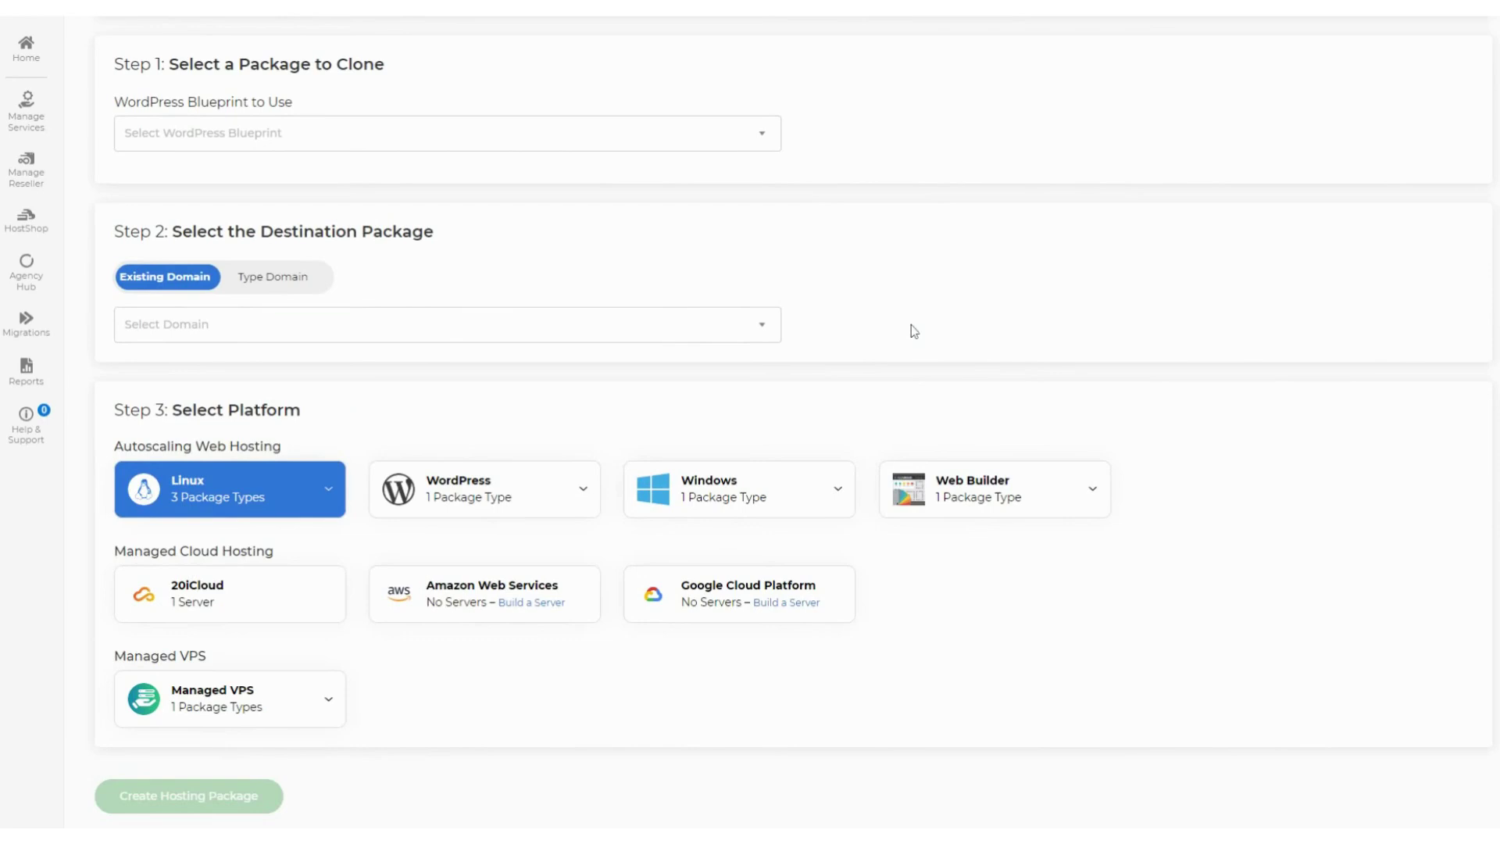
click(226, 132)
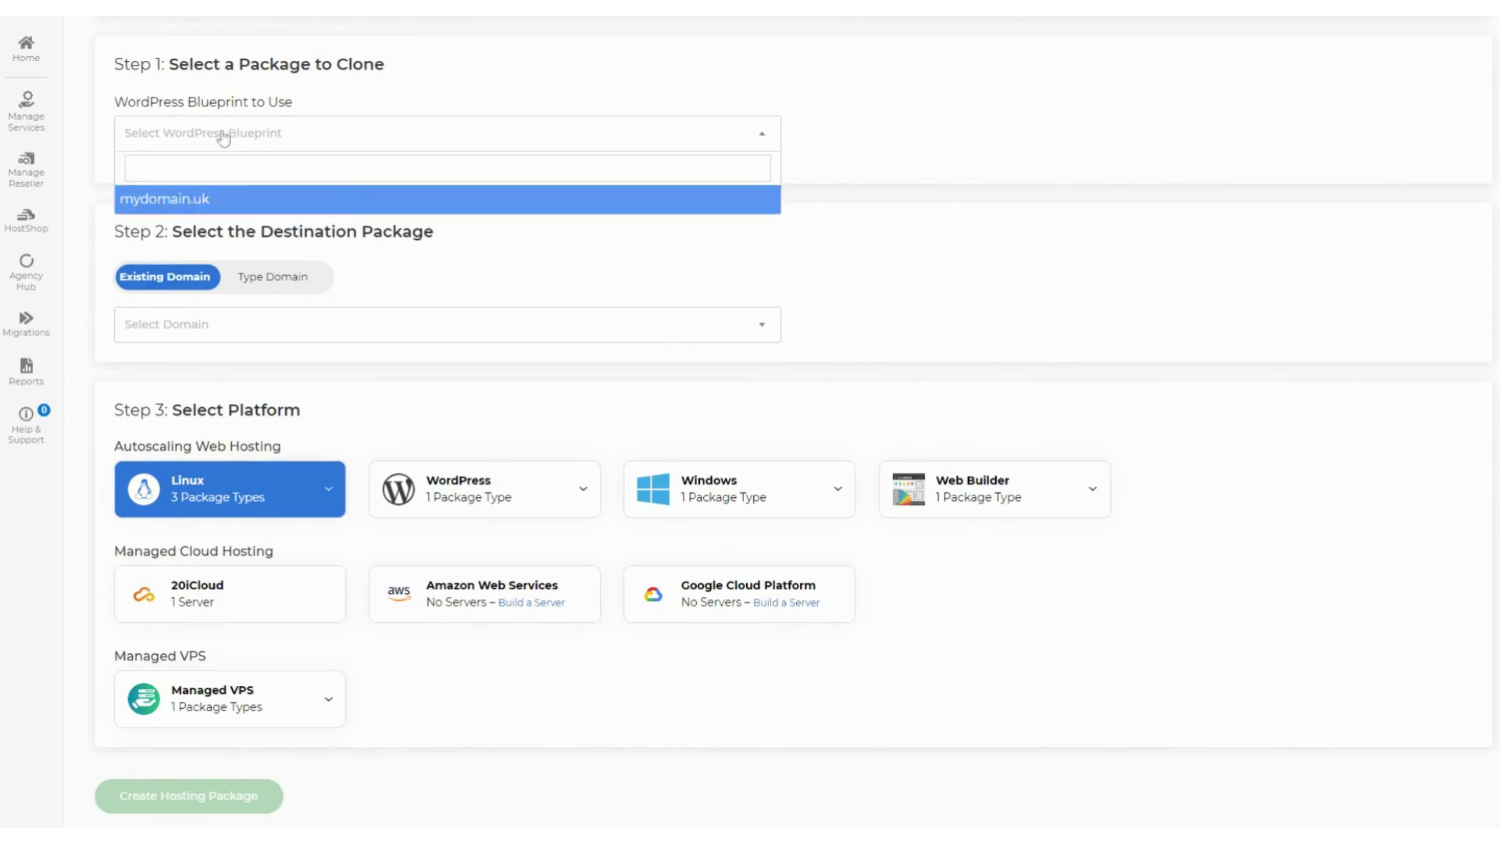
click(187, 200)
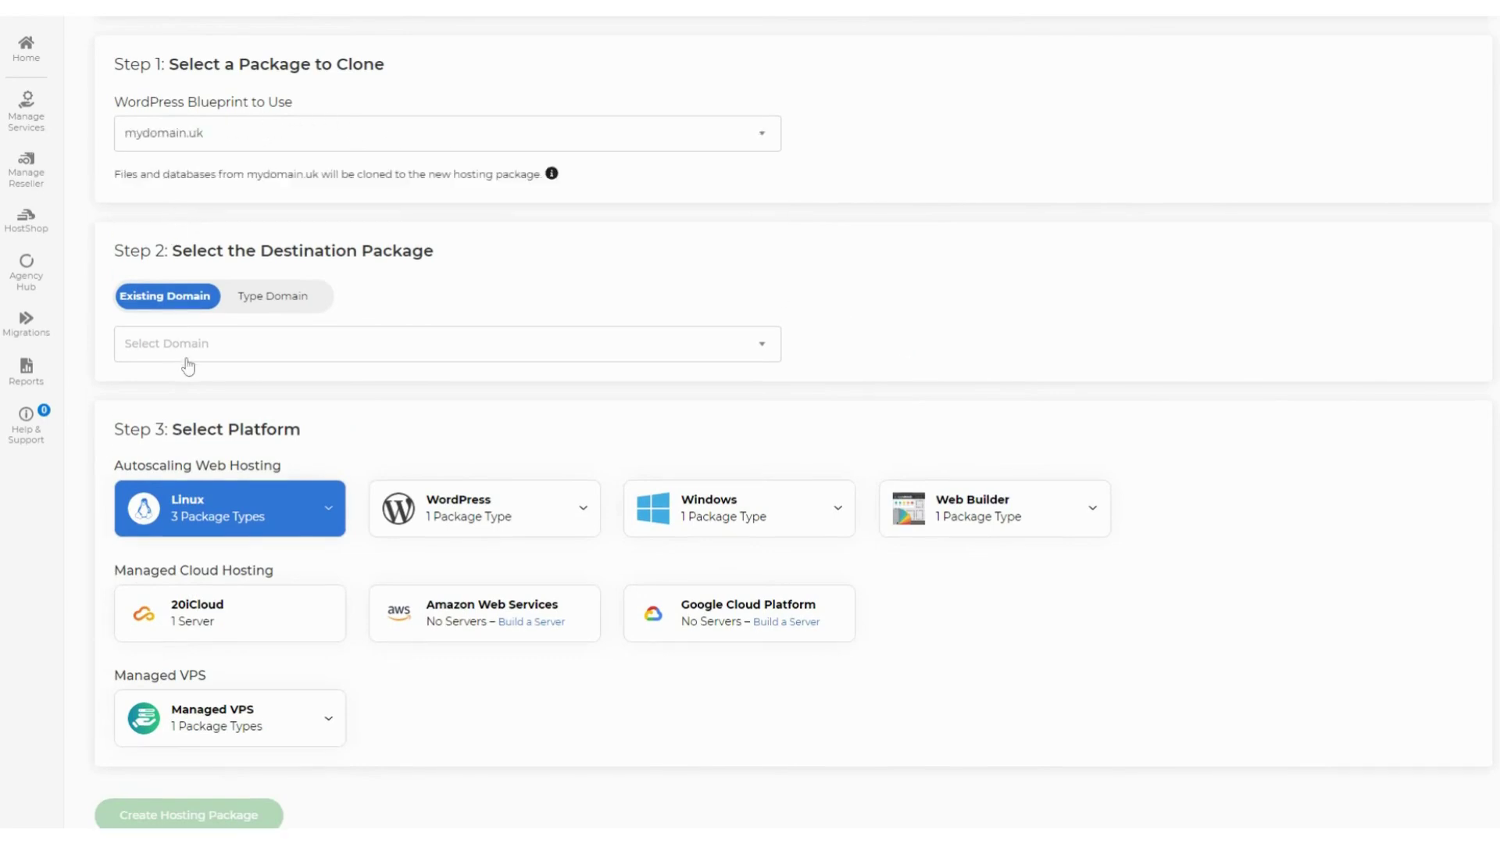
click(188, 344)
click(273, 296)
Create Blueprintpackage.com on WordPress Unlimited, London data centre, with the listed StackCP user.
click(445, 342)
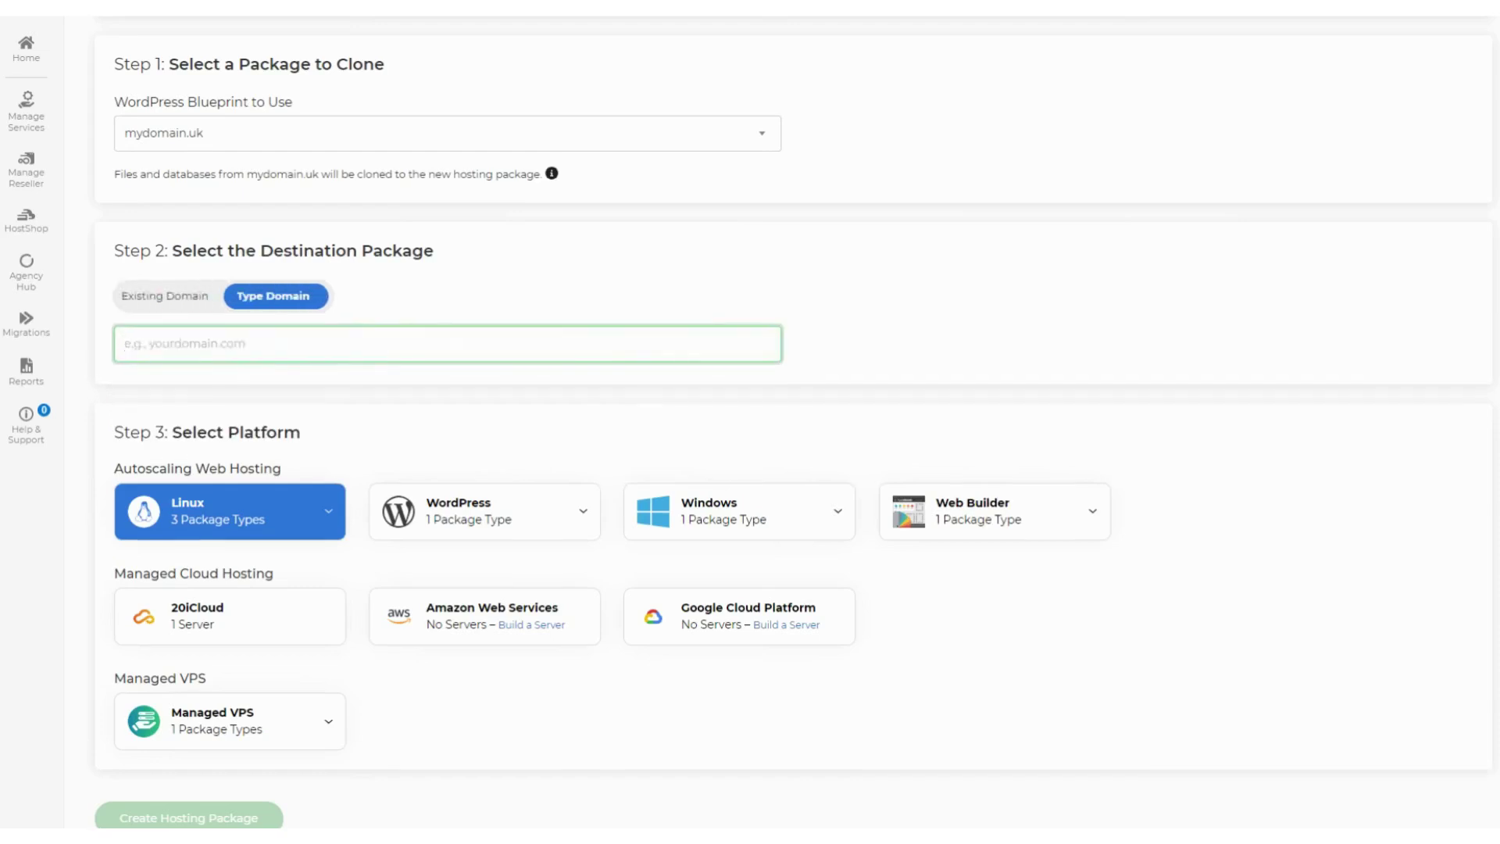
text(Blueprintpackage.com)
scroll(236, 562, down, 3)
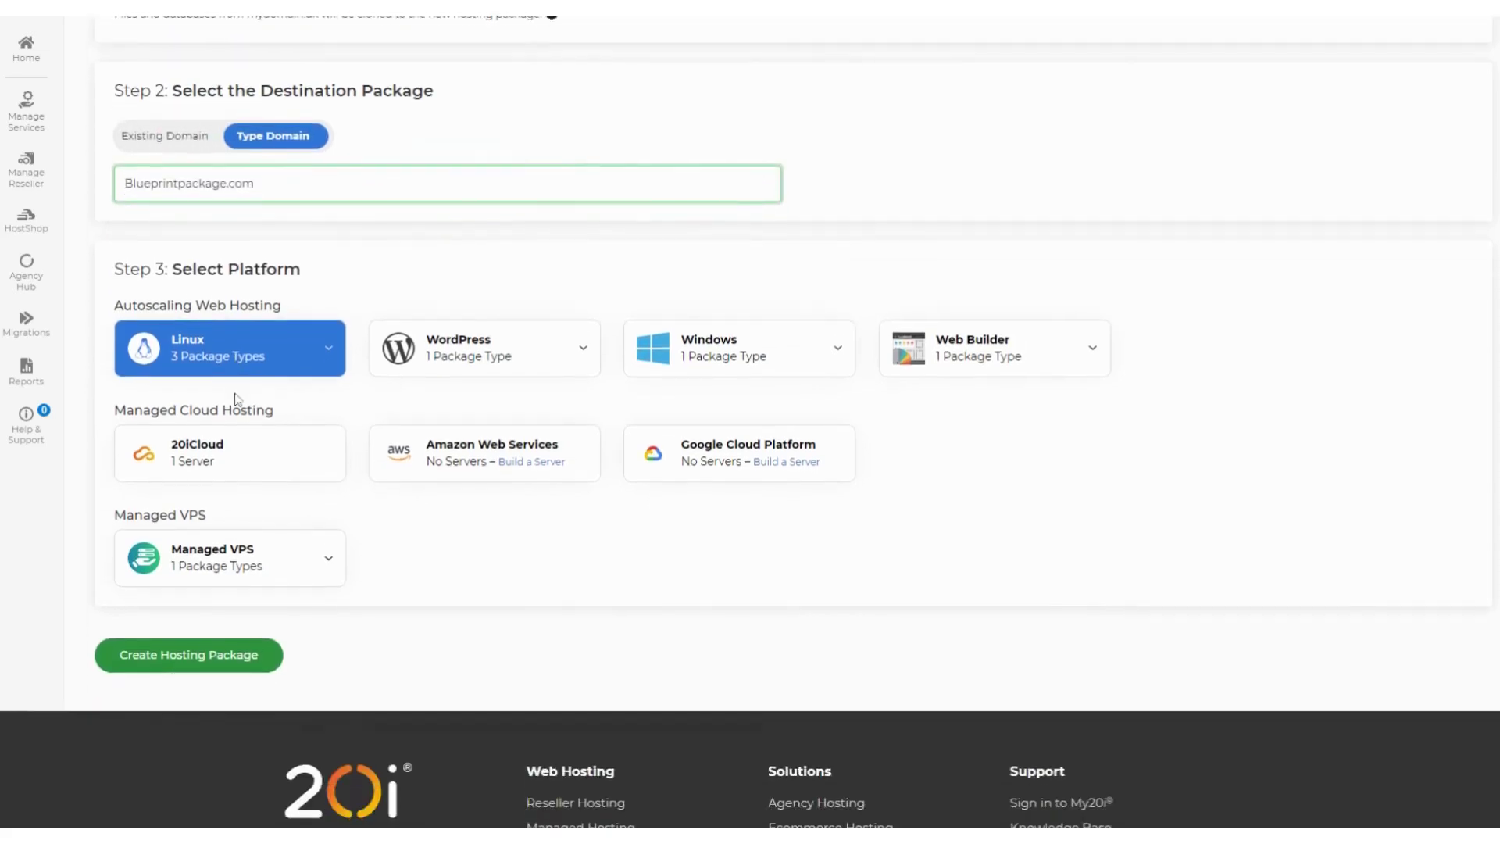
click(484, 347)
click(439, 432)
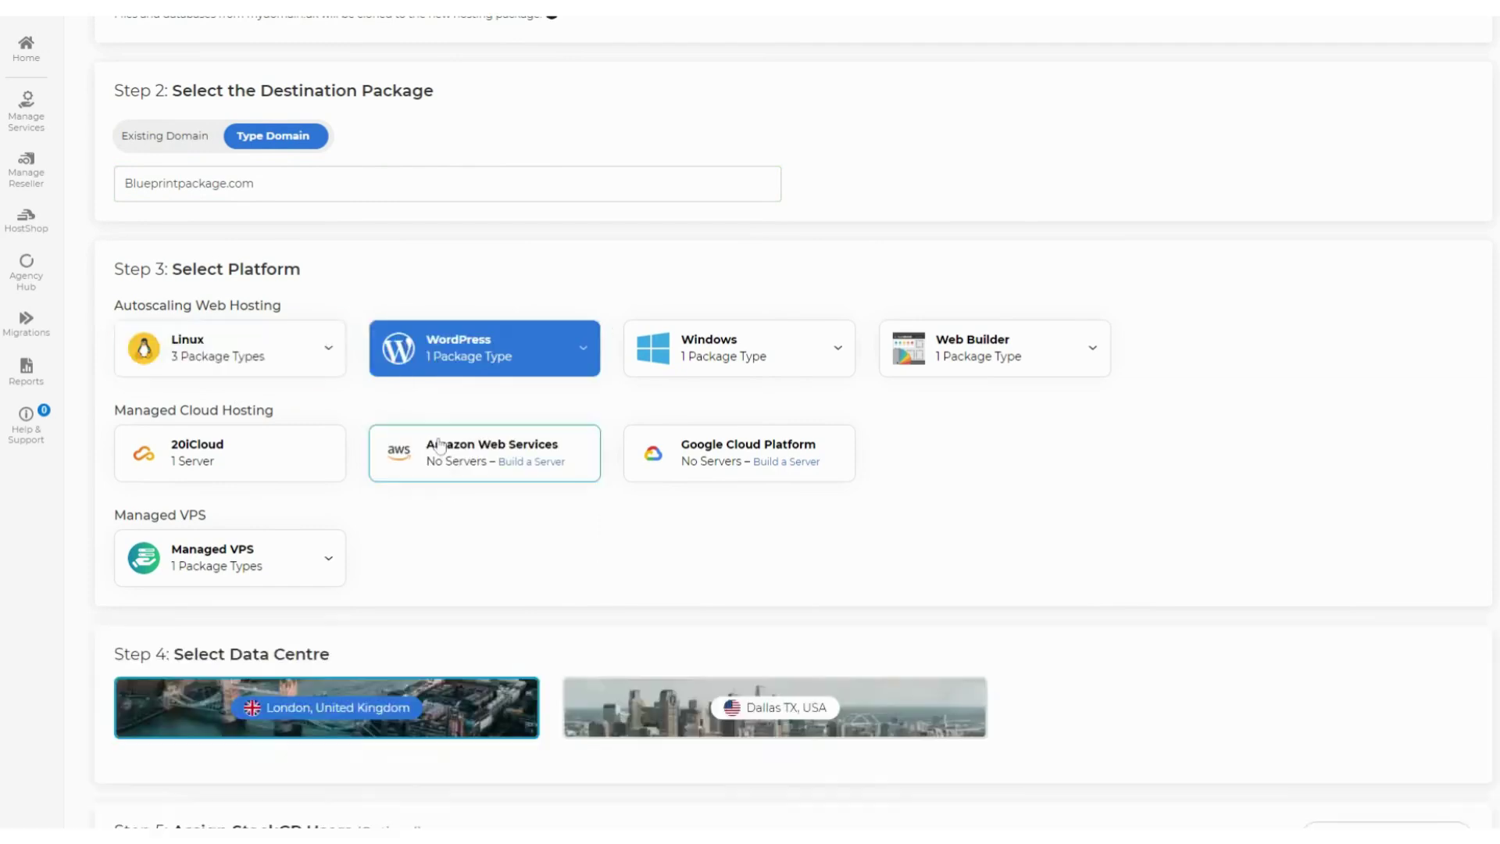
scroll(401, 502, down, 3)
click(274, 628)
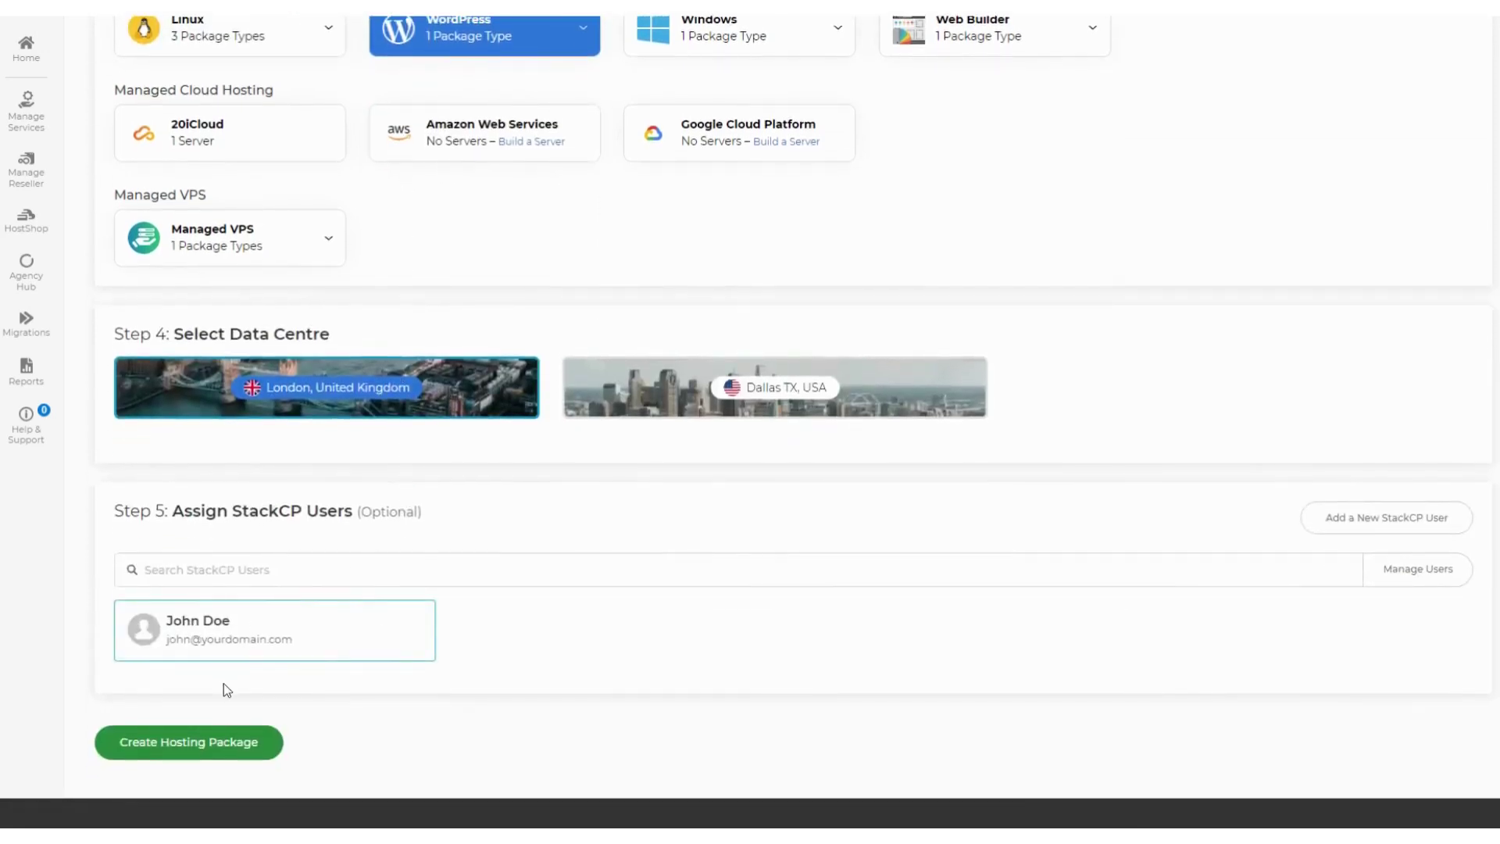
click(202, 748)
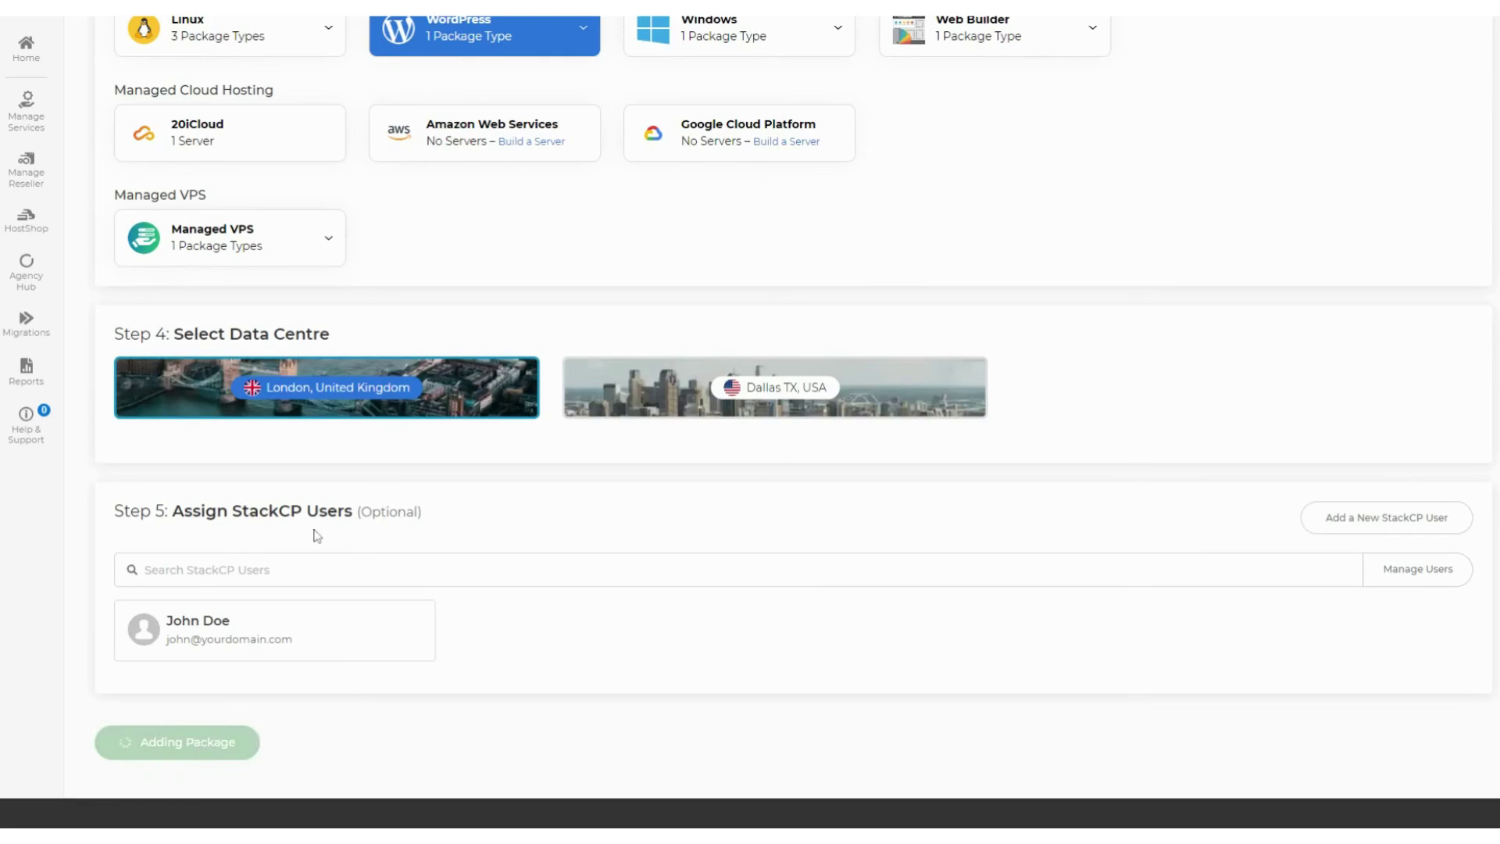